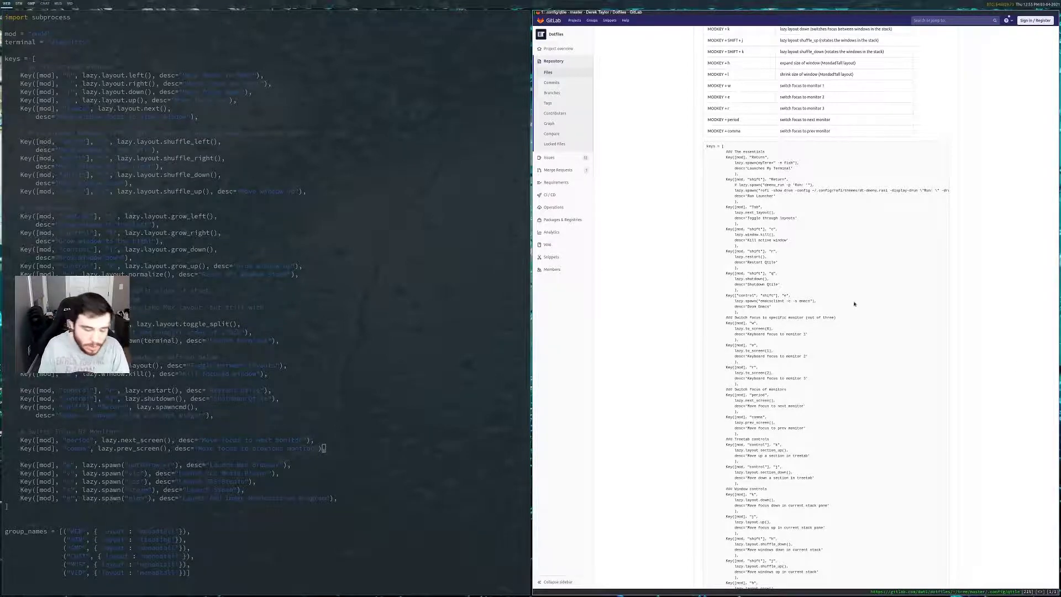
Step: Open a new terminal below the GitLab page and type the vim .xinitrc command
key(super+Return)
text(v)
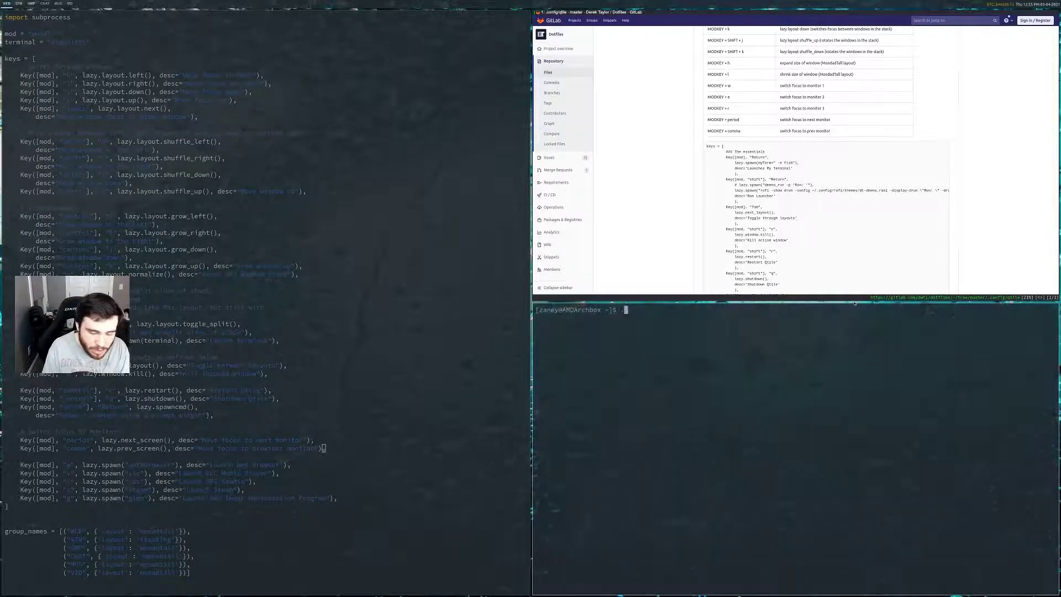
text(o)
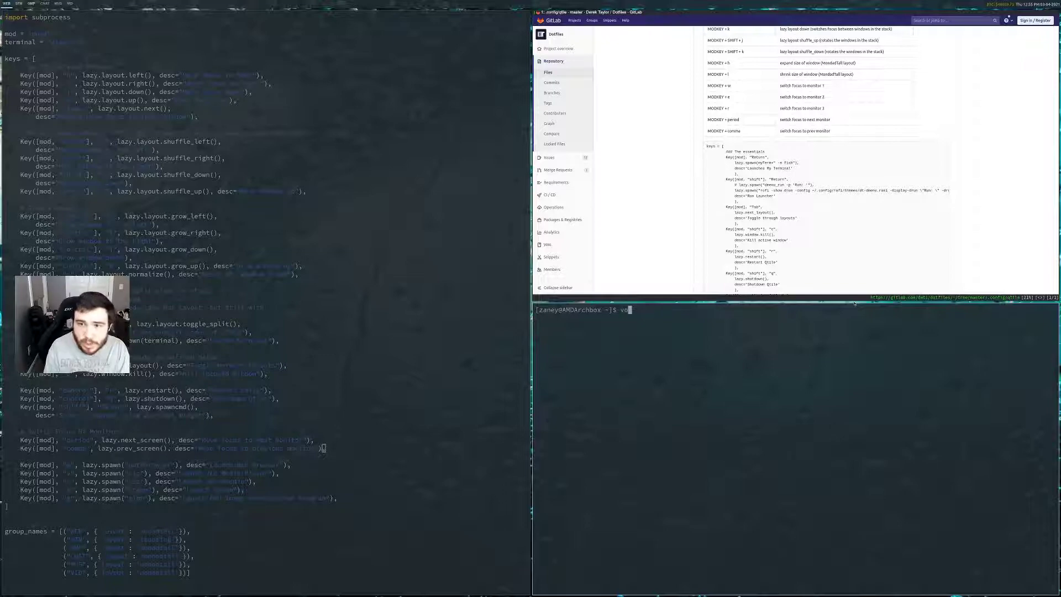
key(BackSpace)
text(im)
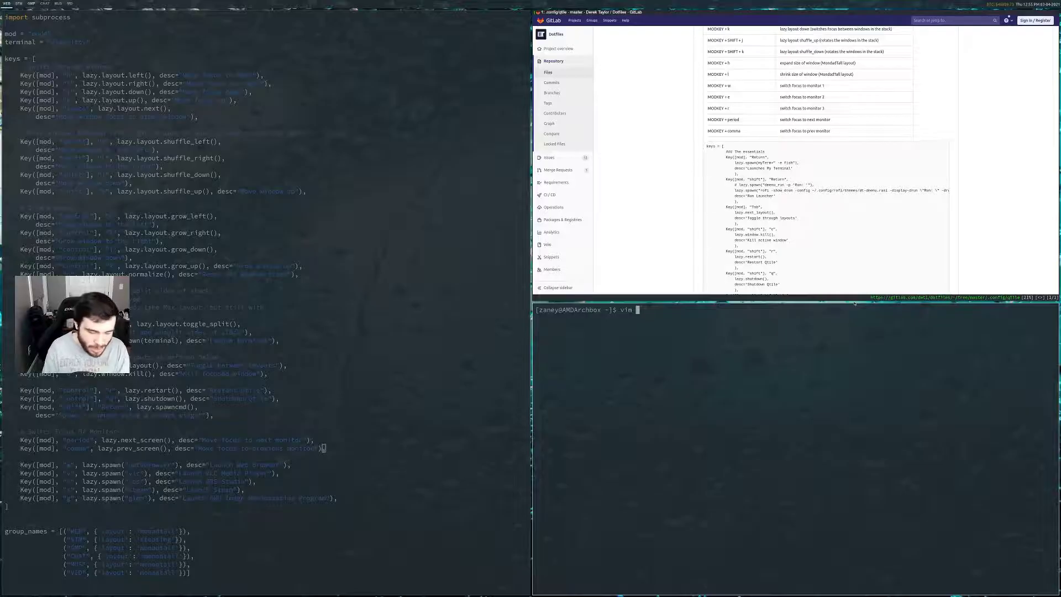
text(.)
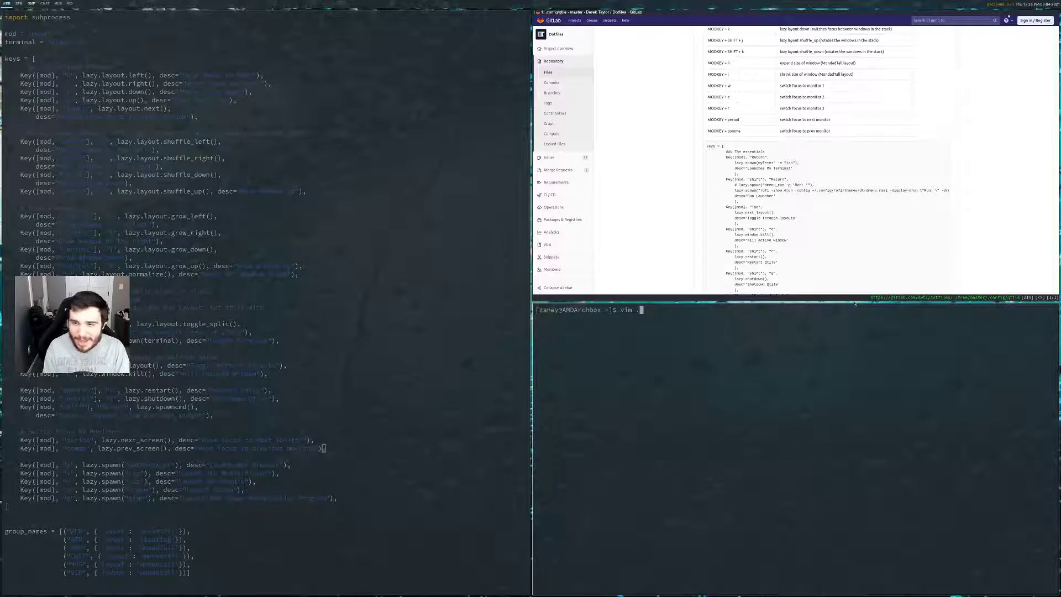
text(c)
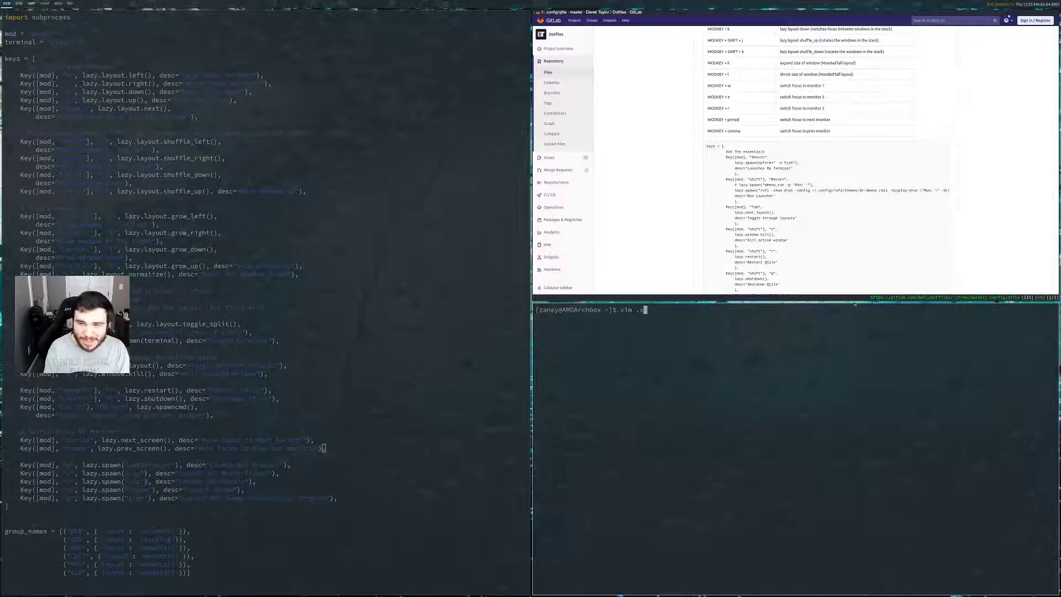
text(initrc)
Step: Run the command to open .xinitrc in Vim for editing
key(Return)
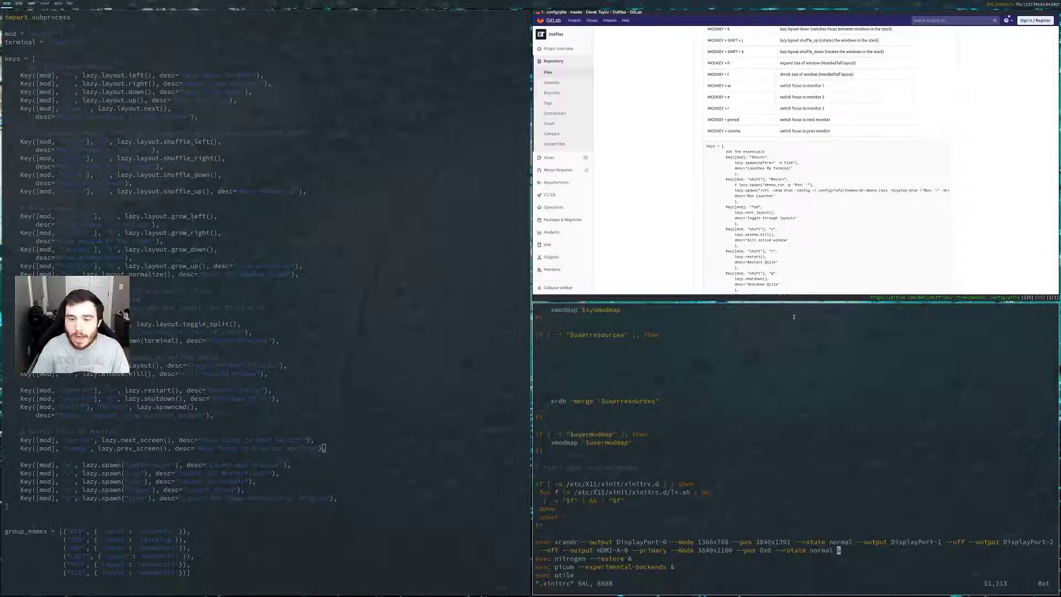
Step: Quit Vim, launch ARandR, inspect HDMI-A-0's options, and open Layout > Save As
key(super+shift+c)
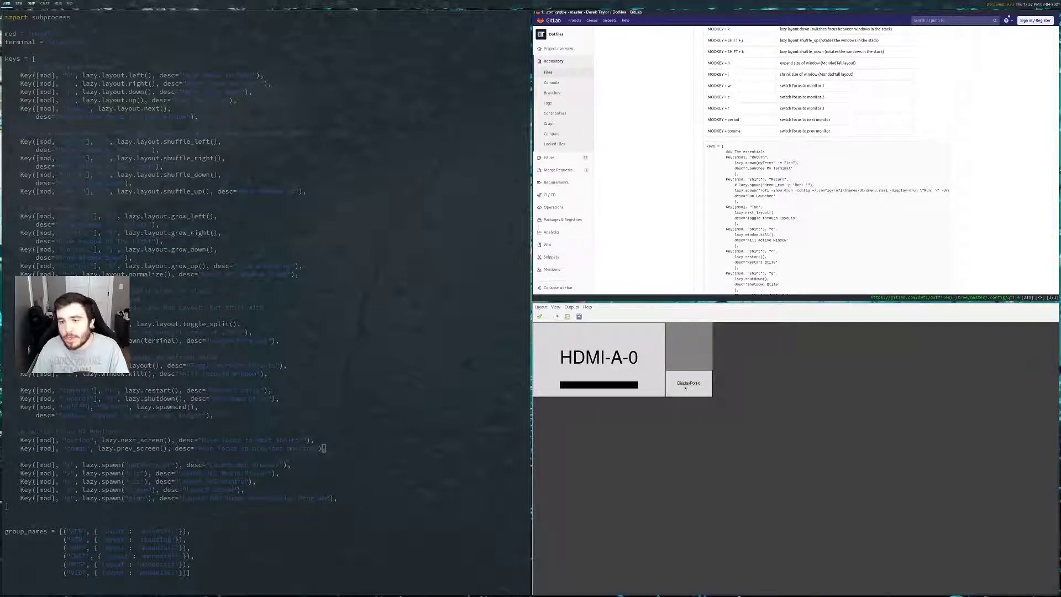
right_click(617, 364)
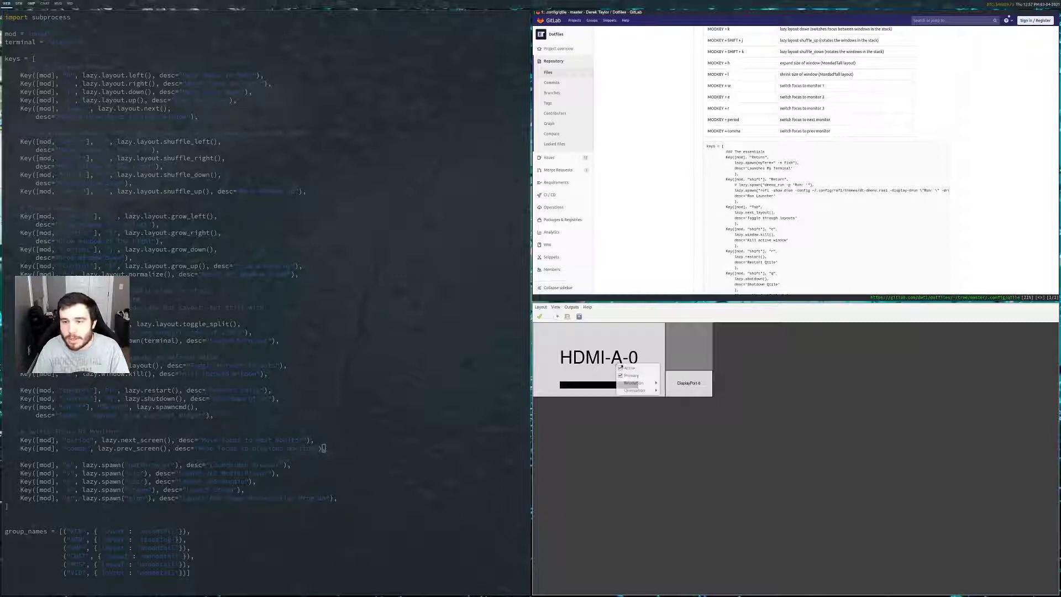
click(675, 350)
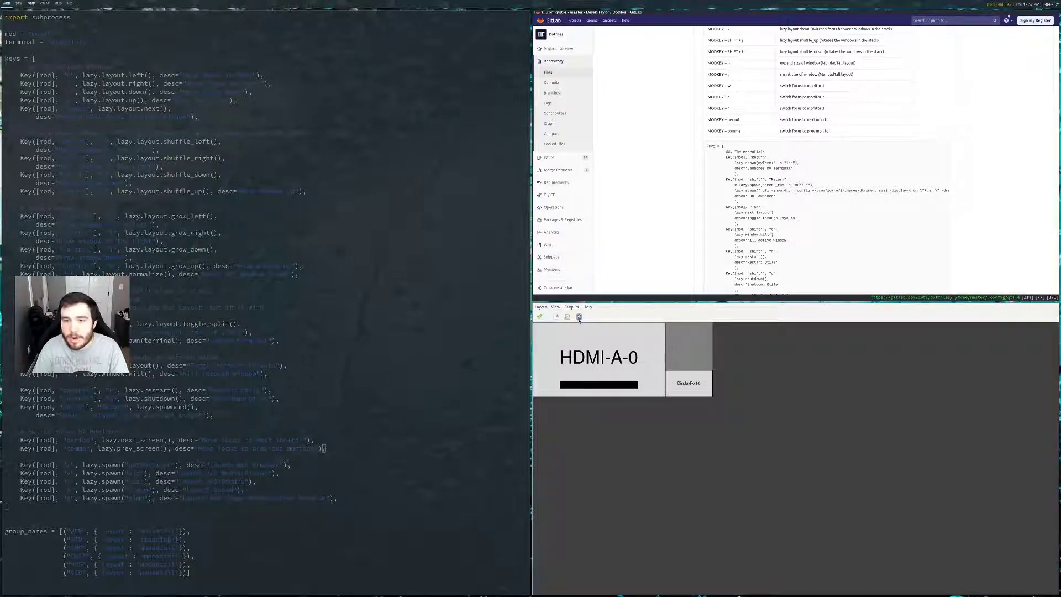
click(540, 307)
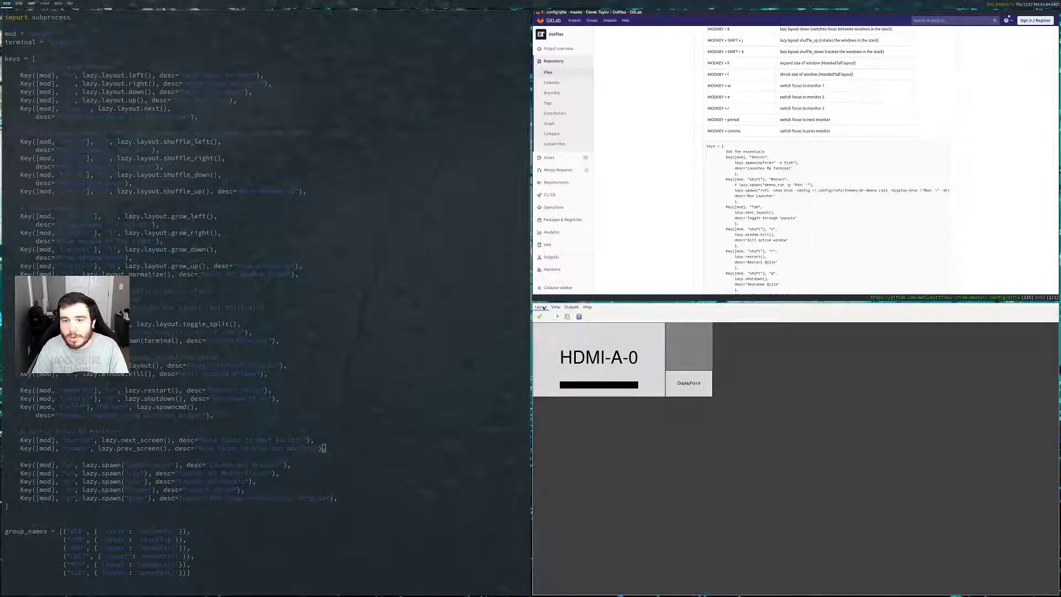
click(548, 330)
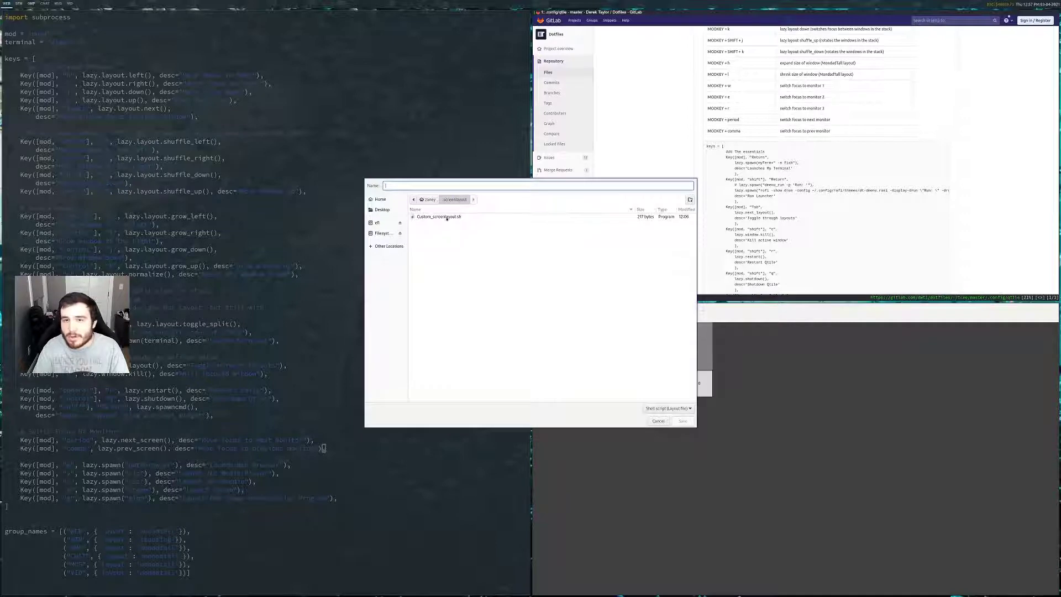
Step: Cancel the Save As dialog, returning to the HDMI-A-0 and DisplayPort-0 layout editor
click(658, 421)
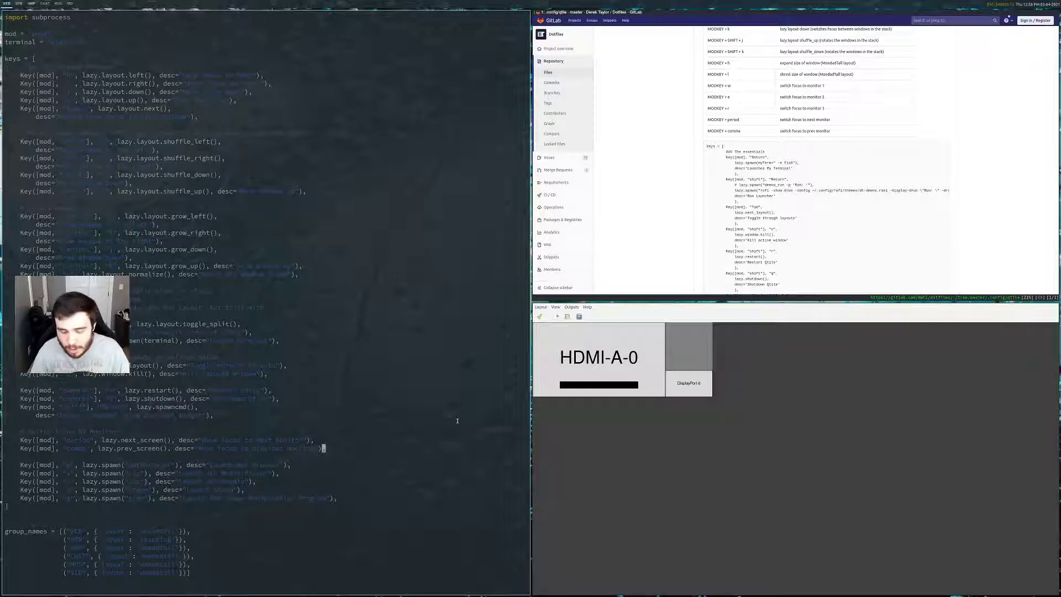
key(braceright)
key(braceright)
key(braceright)
key(braceright)
key(braceright)
key(braceright)
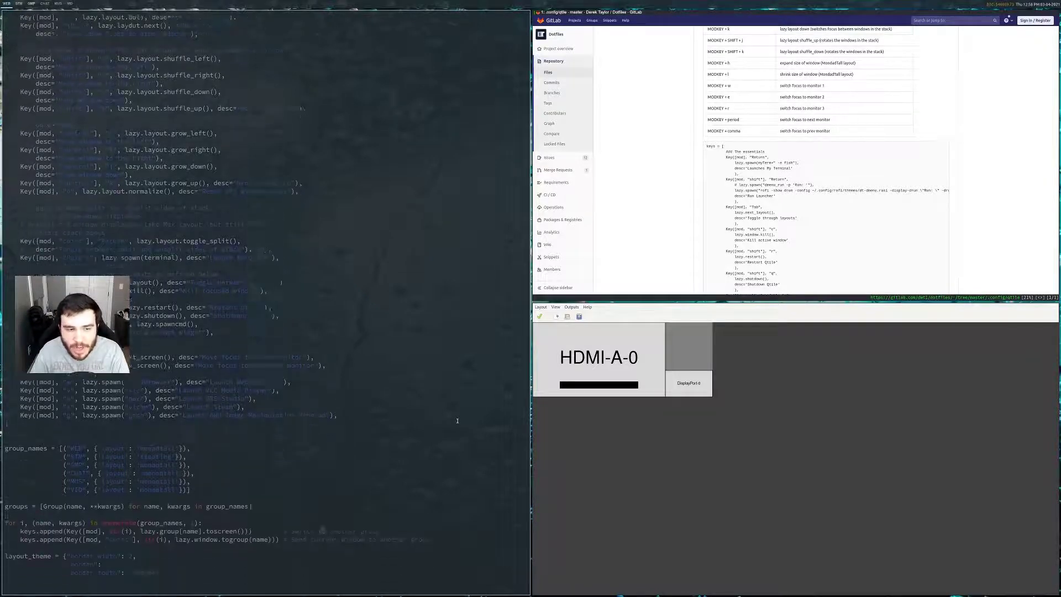
key(j)
key(j)
key(j)
key(j)
key(j)
key(j)
key(j)
key(j)
key(j)
key(j)
key(j)
key(j)
key(j)
key(j)
key(j)
key(j)
key(j)
key(j)
key(j)
key(j)
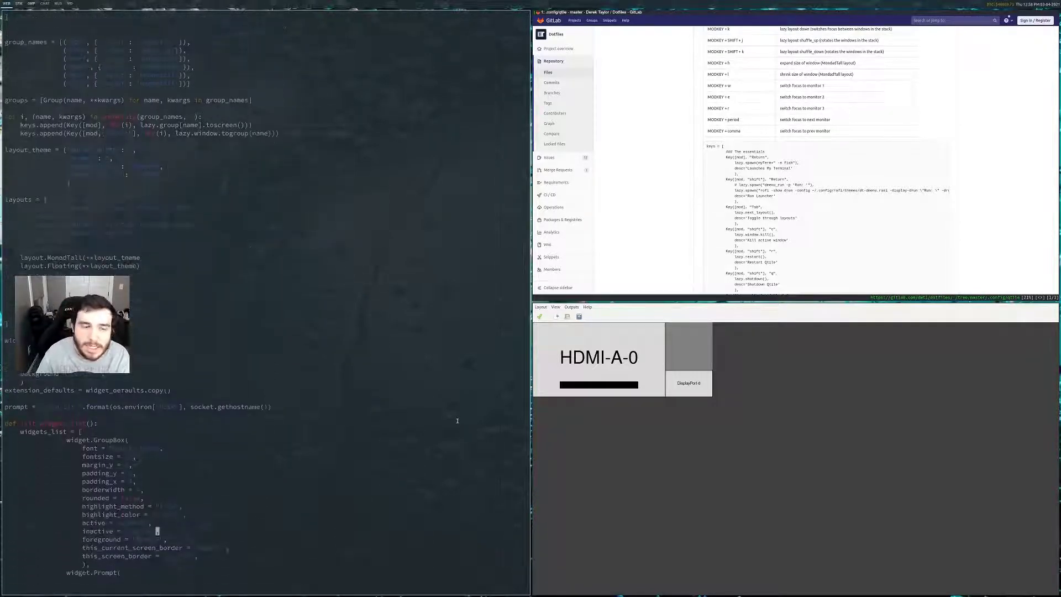
key(j)
key(j)
key(j)
key(k)
key(k)
key(k)
key(k)
key(k)
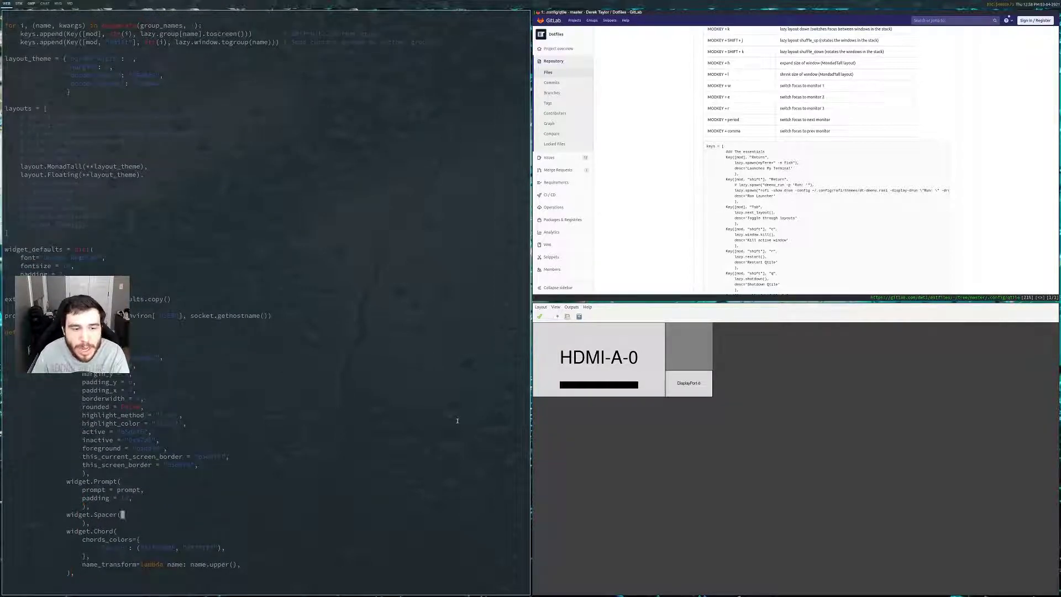
key(k)
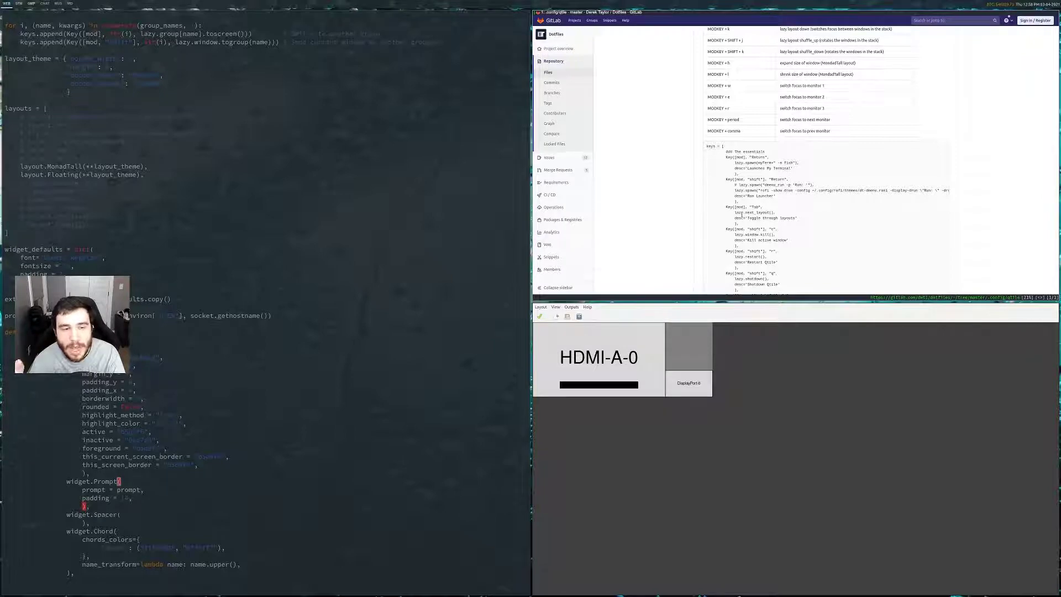
scroll(770, 173, up, 15)
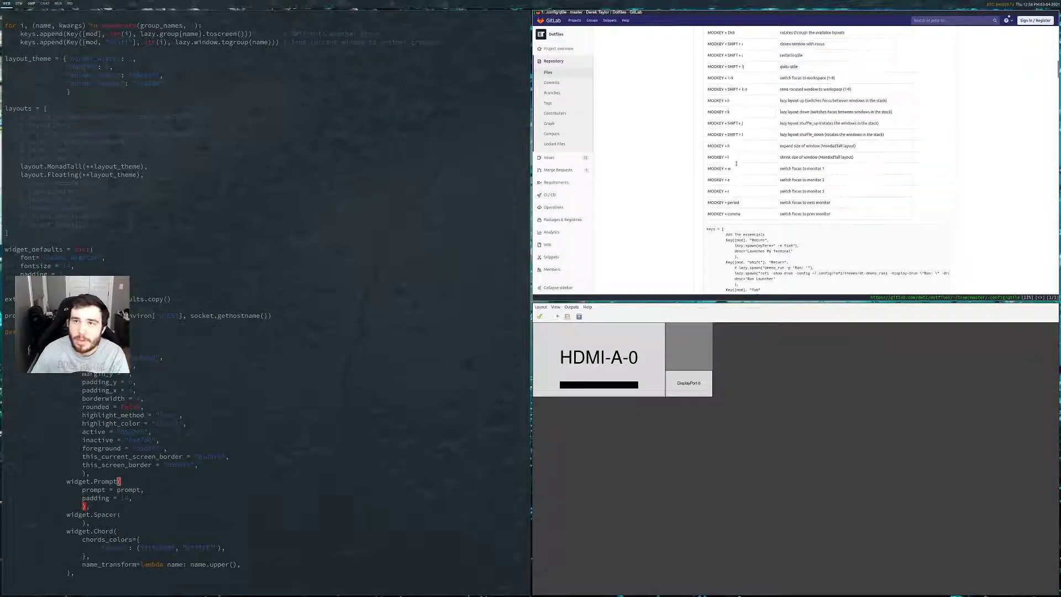
scroll(770, 173, up, 8)
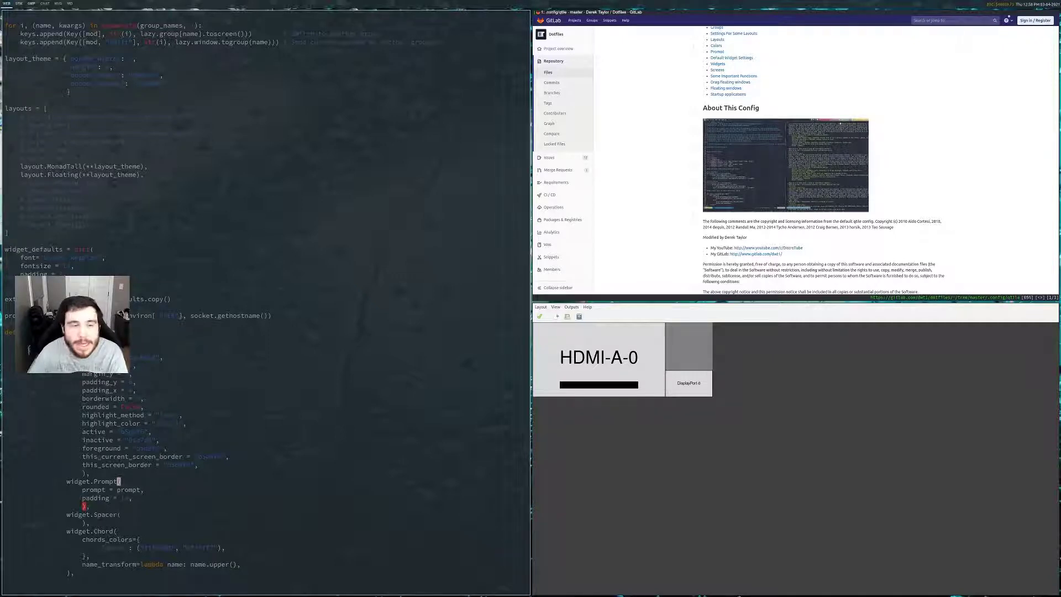
Step: Page config.py down through screen bars and helper functions, then back to widget.Prompt
key(j)
key(j)
key(j)
key(j)
key(j)
key(j)
key(j)
key(j)
key(j)
key(j)
key(j)
key(j)
key(j)
key(j)
key(j)
key(j)
key(j)
key(j)
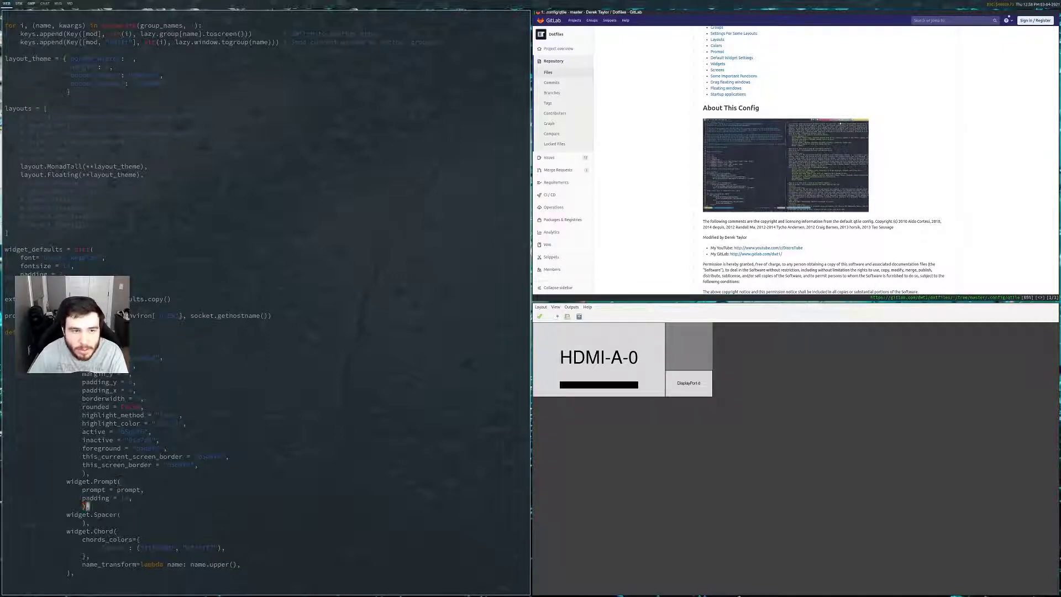
key(j)
key(j)
key(j)
key(j)
key(j)
key(j)
key(j)
key(j)
key(j)
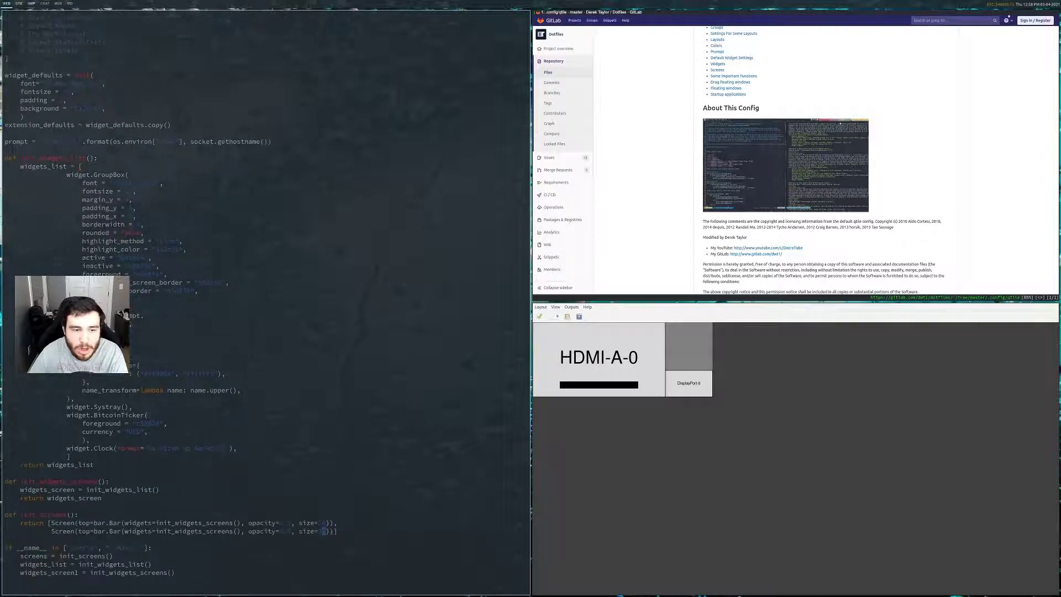
key(j)
key(j)
key(j)
key(j)
key(j)
key(j)
key(j)
key(j)
key(j)
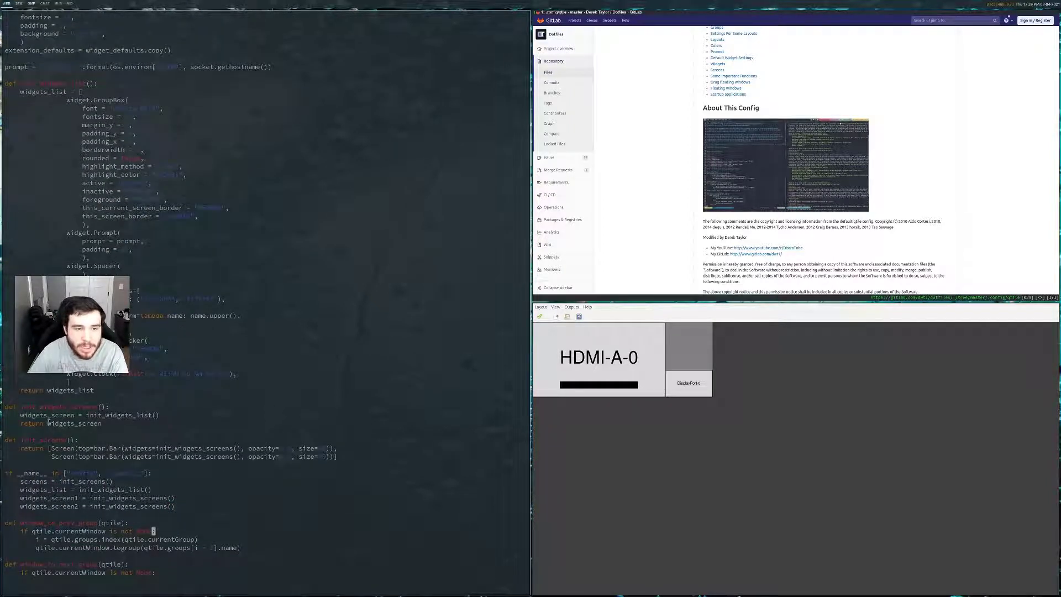
key(j)
key(j)
key(j)
key(j)
key(j)
key(j)
key(j)
key(j)
key(j)
key(j)
key(j)
key(j)
key(j)
key(j)
key(j)
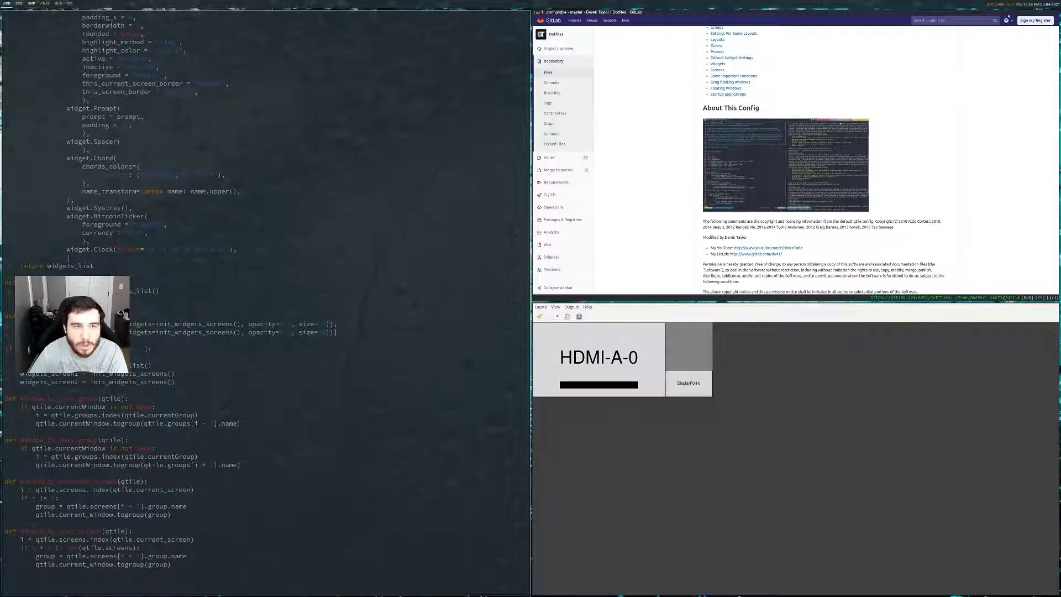
key(k)
key(k)
key(k)
key(k)
key(k)
key(k)
key(k)
key(k)
key(k)
key(k)
key(k)
key(k)
key(k)
key(k)
key(k)
key(k)
key(k)
key(k)
key(k)
key(k)
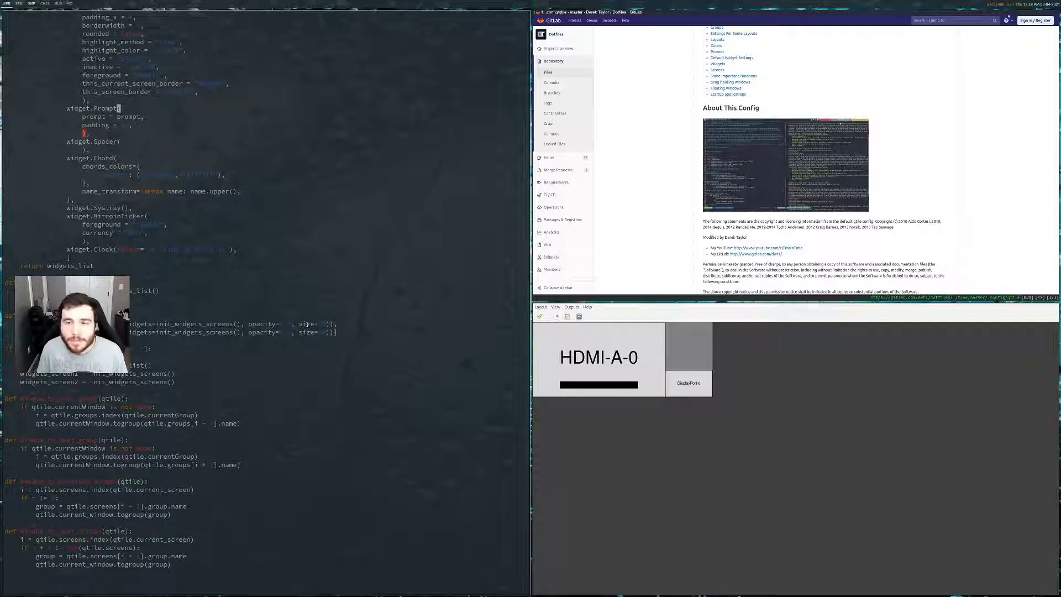
Step: Scroll the GitLab README to the top, then down to Imports, Variables and Keybindings
scroll(743, 236, down, 3)
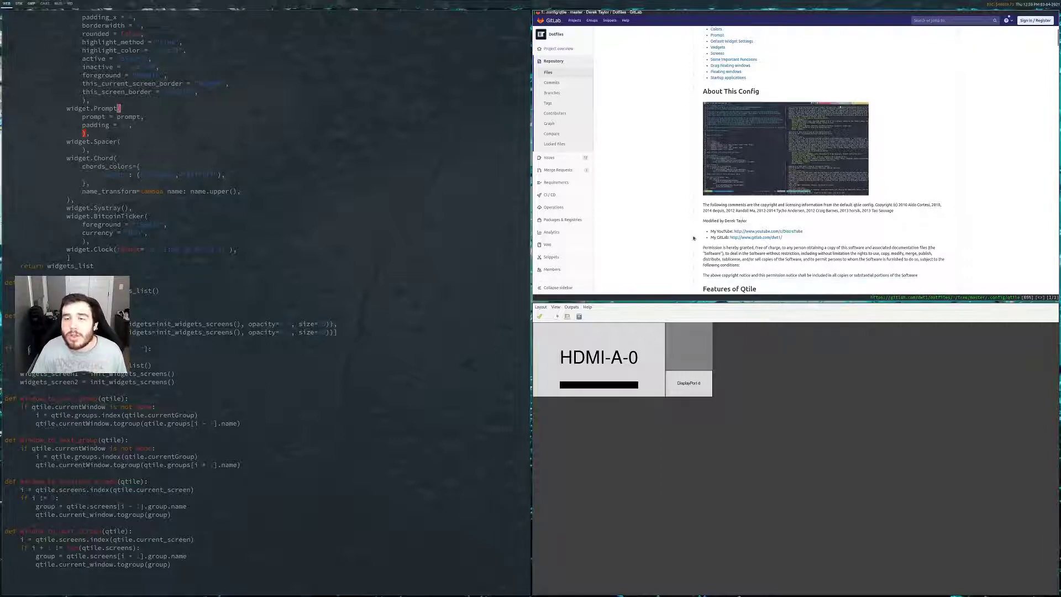
scroll(692, 237, down, 1)
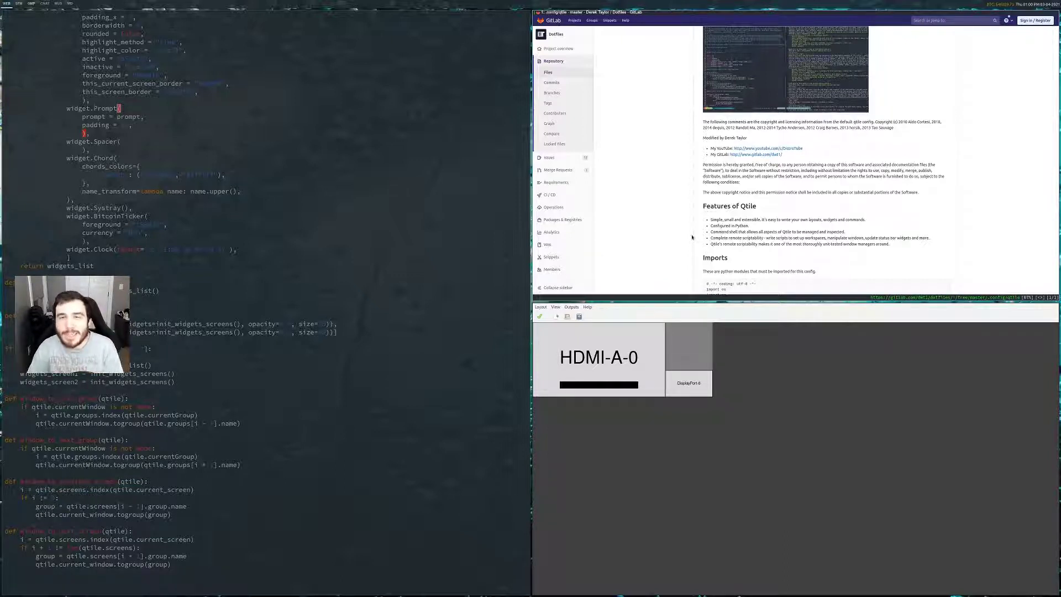
scroll(692, 236, up, 6)
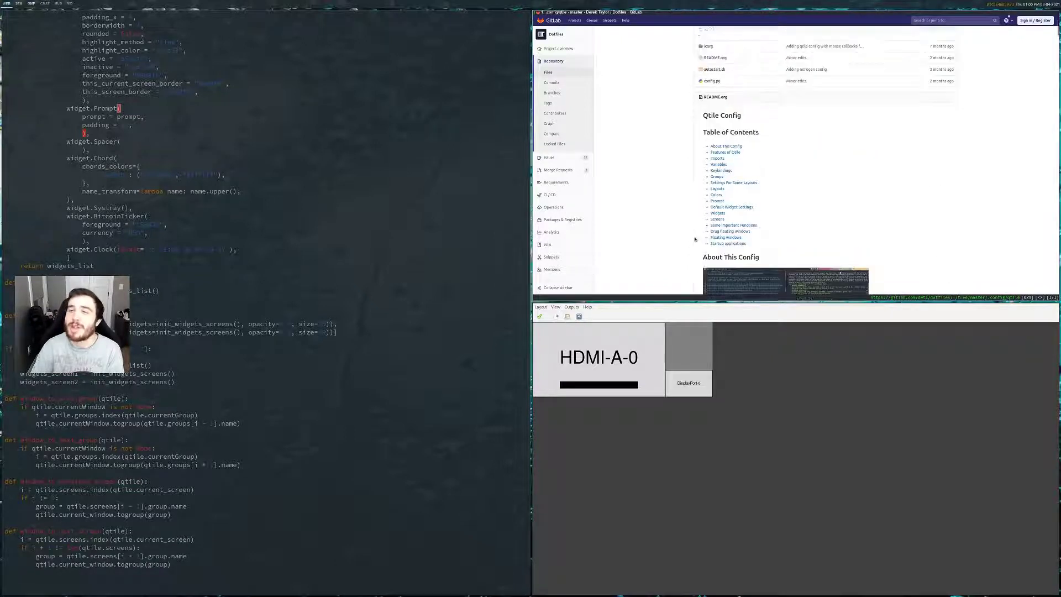
scroll(694, 238, up, 1)
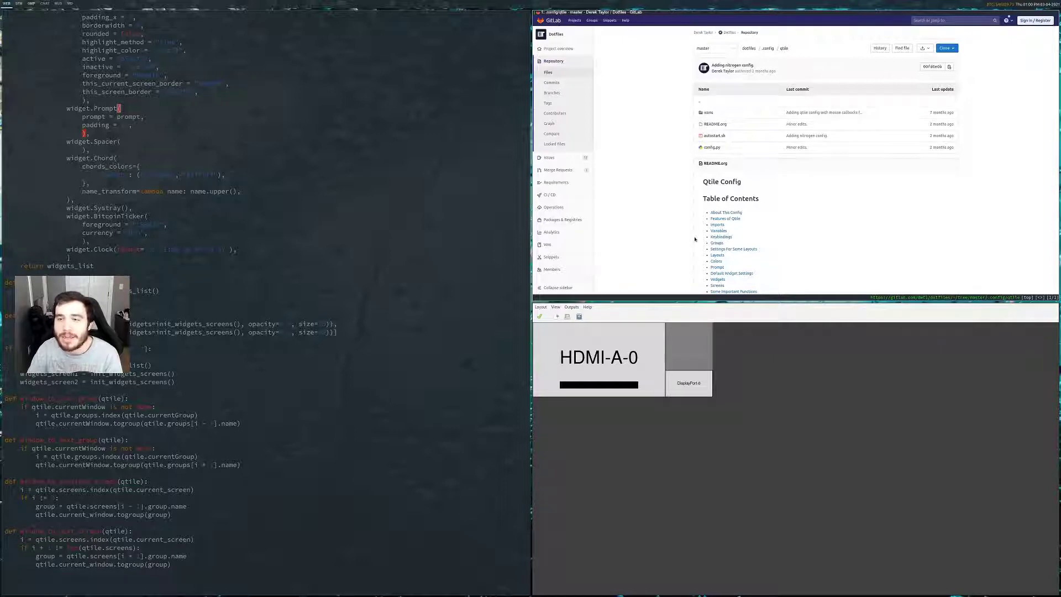
scroll(695, 239, down, 2)
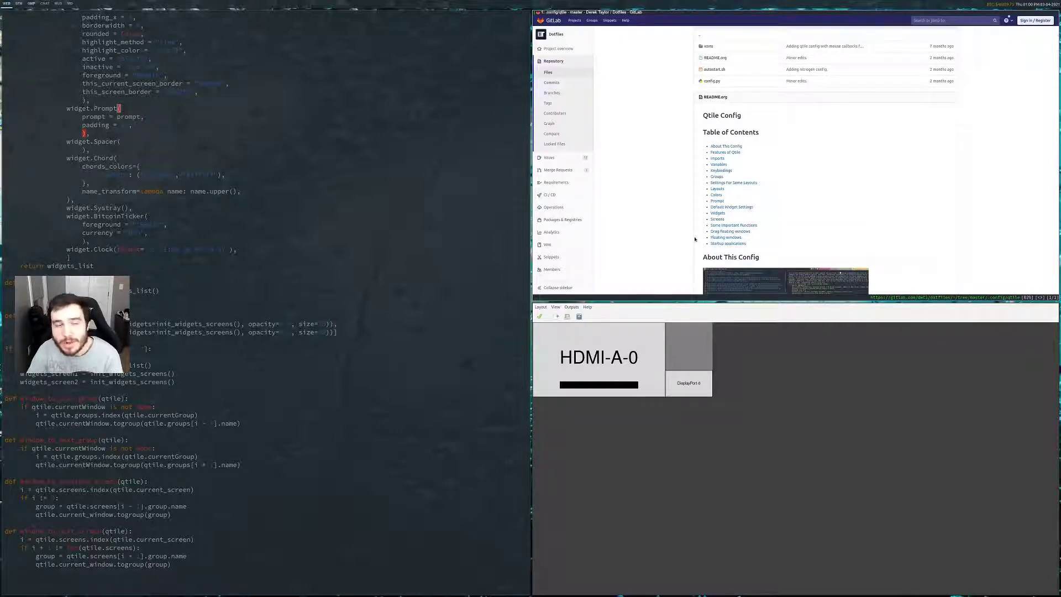
scroll(694, 238, down, 5)
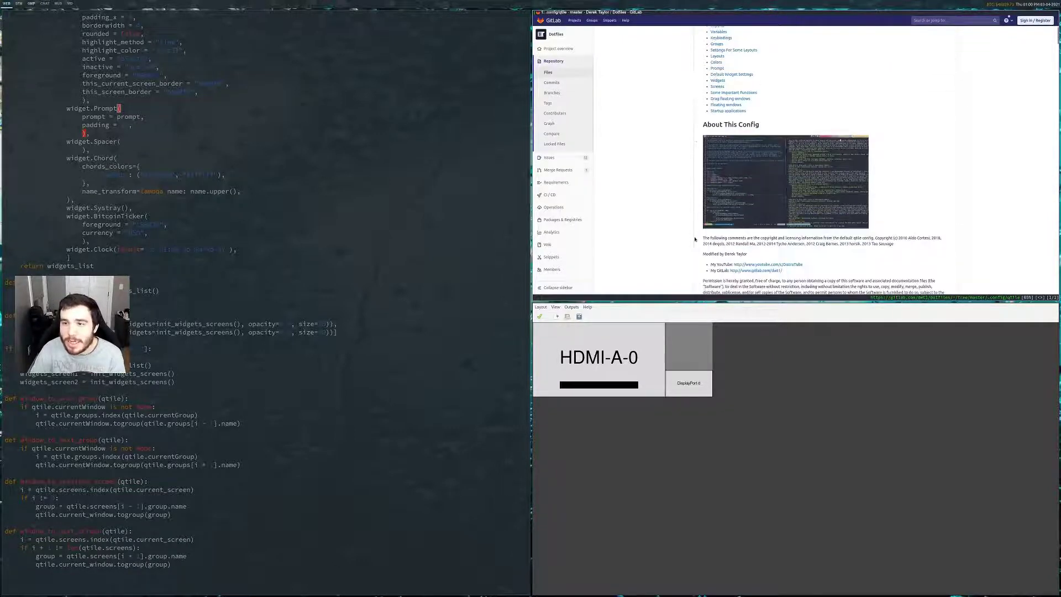
scroll(694, 238, down, 1)
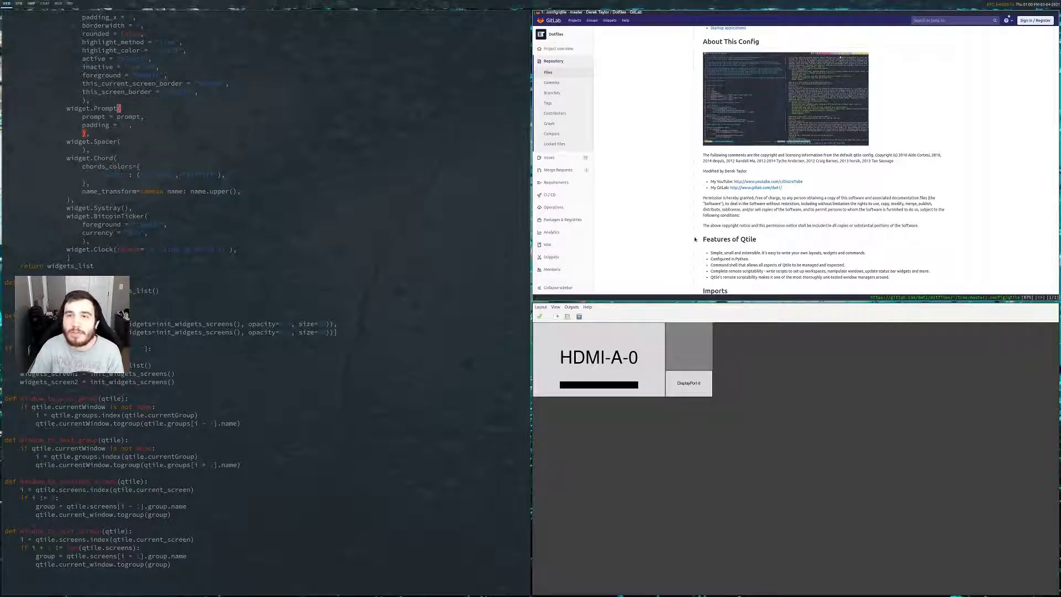
scroll(695, 239, down, 2)
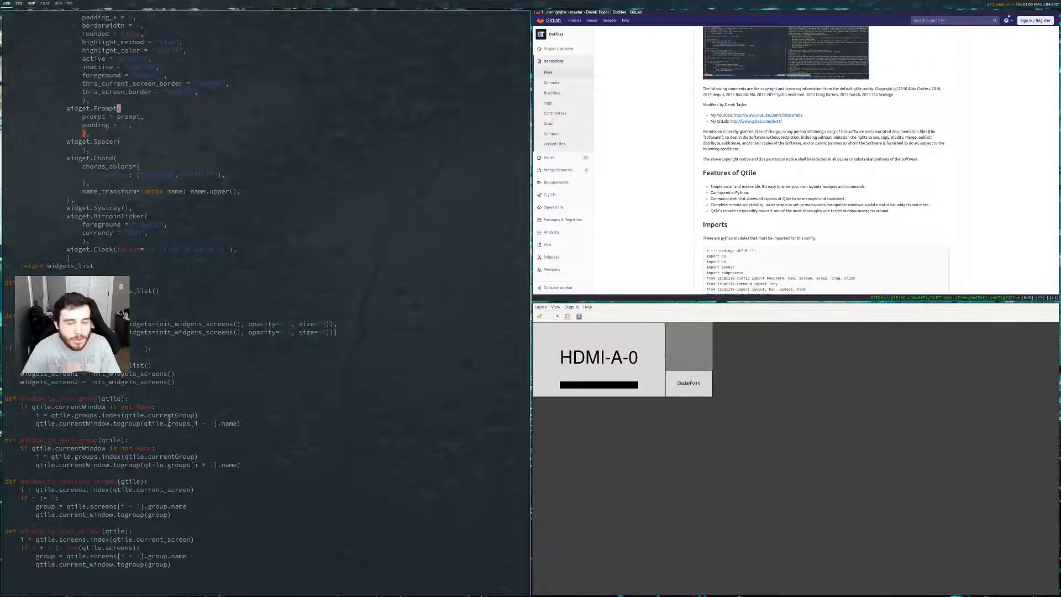
Step: Move to the Chord widget definition in config.py
key(j)
key(j)
key(j)
key(dollar)
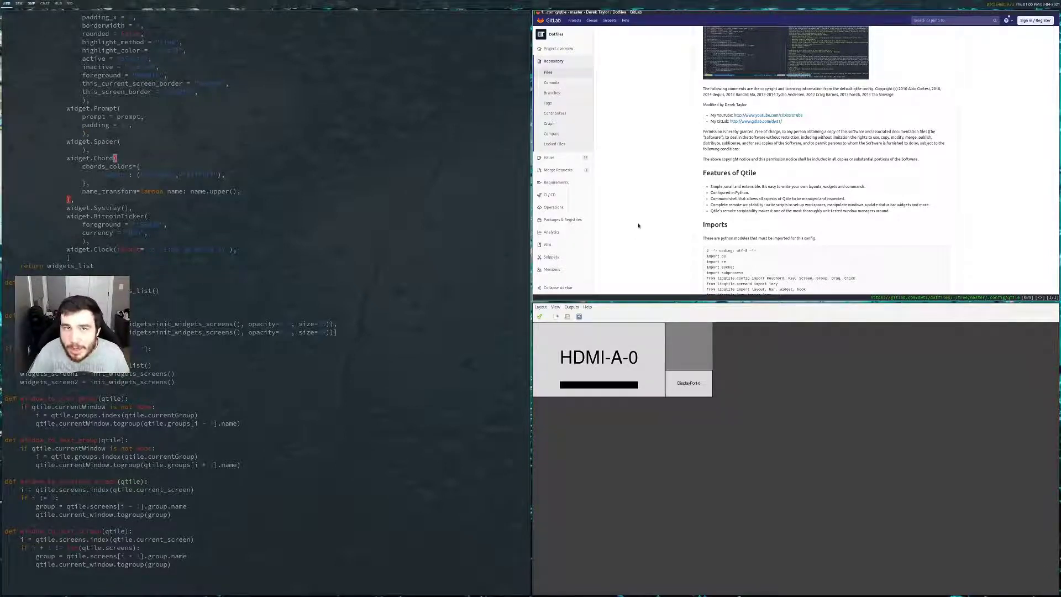
scroll(693, 180, down, 4)
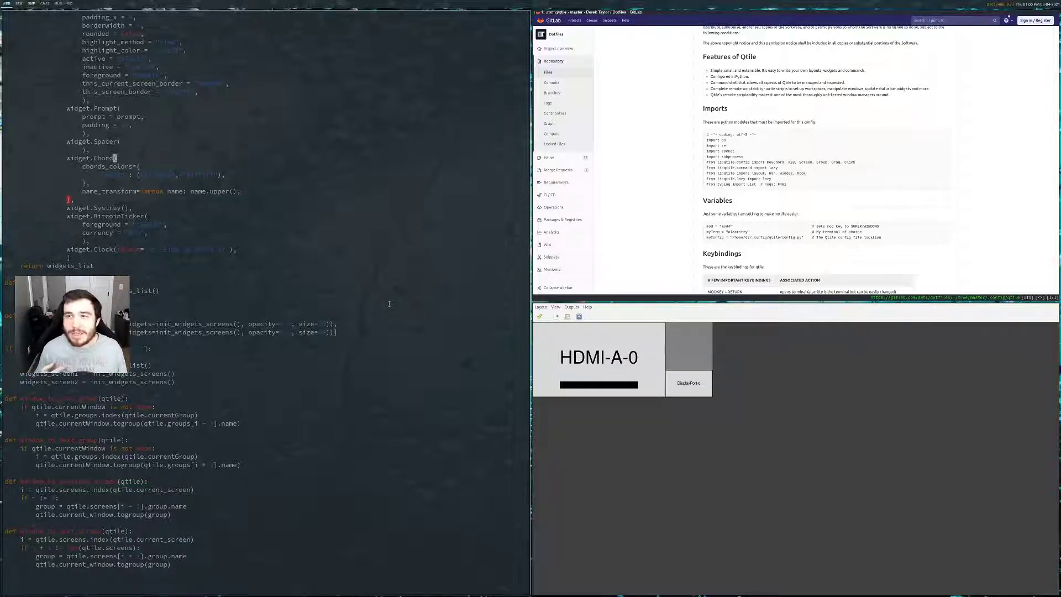
scroll(799, 173, up, 5)
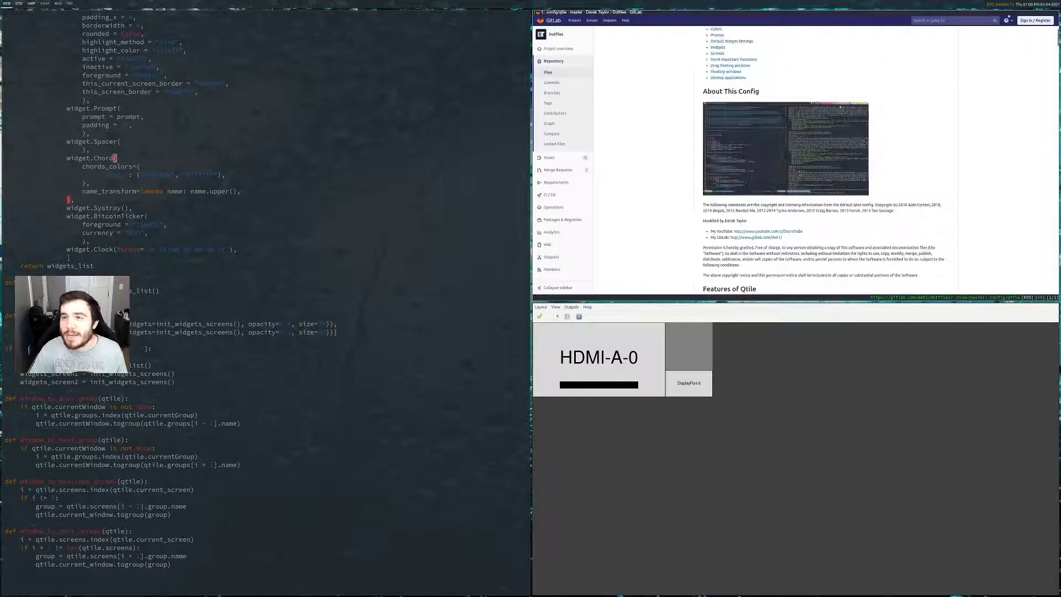